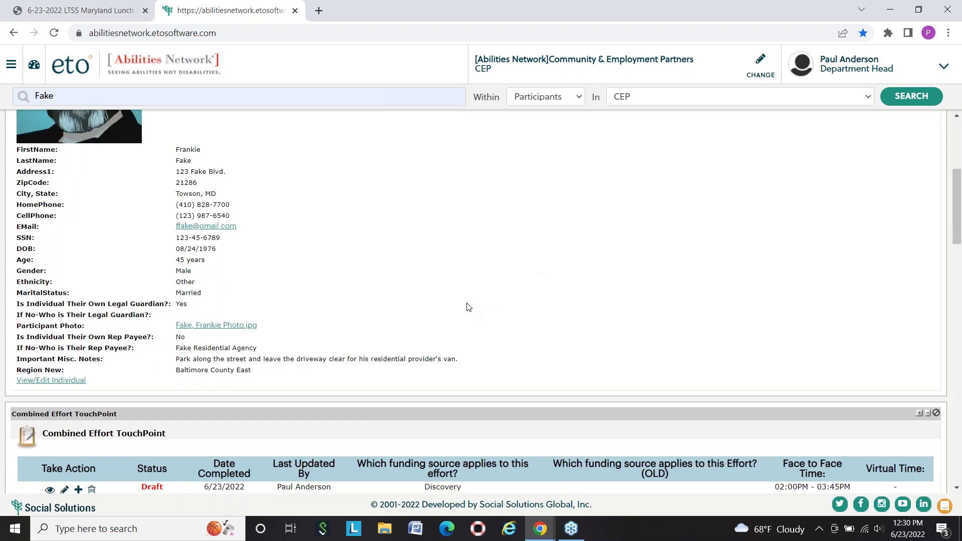
- Start a new Combined Effort TouchPoint for the open participant and date it 6/23/2022
{"action": "scroll", "coordinate": [449, 299], "scroll_direction": "down", "scroll_amount": 1}
{"action": "scroll", "coordinate": [450, 299], "scroll_direction": "up", "scroll_amount": 1}
{"action": "scroll", "coordinate": [444, 306], "scroll_direction": "up", "scroll_amount": 2}
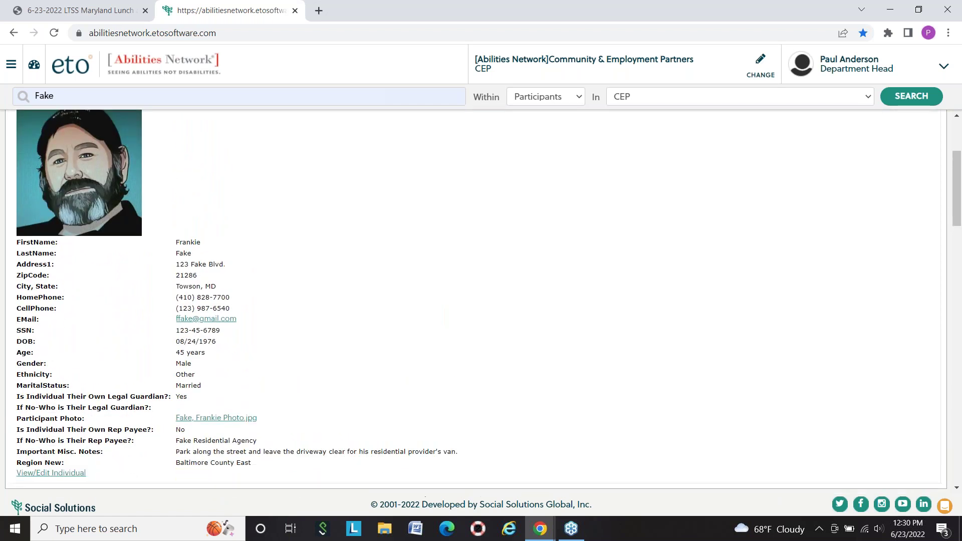
{"action": "scroll", "coordinate": [444, 307], "scroll_direction": "down", "scroll_amount": 4}
{"action": "scroll", "coordinate": [483, 303], "scroll_direction": "down", "scroll_amount": 1}
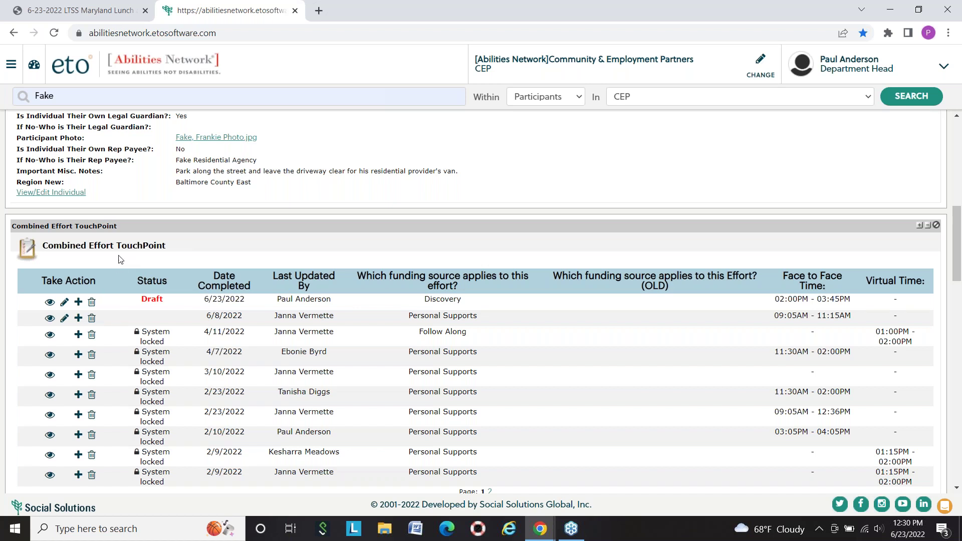
{"action": "left_click", "coordinate": [79, 303]}
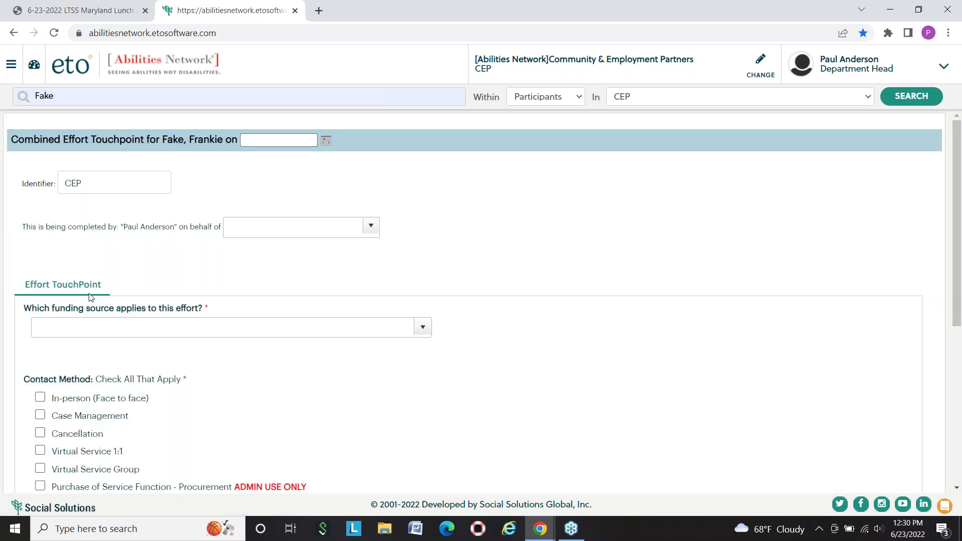
{"action": "left_click", "coordinate": [326, 142]}
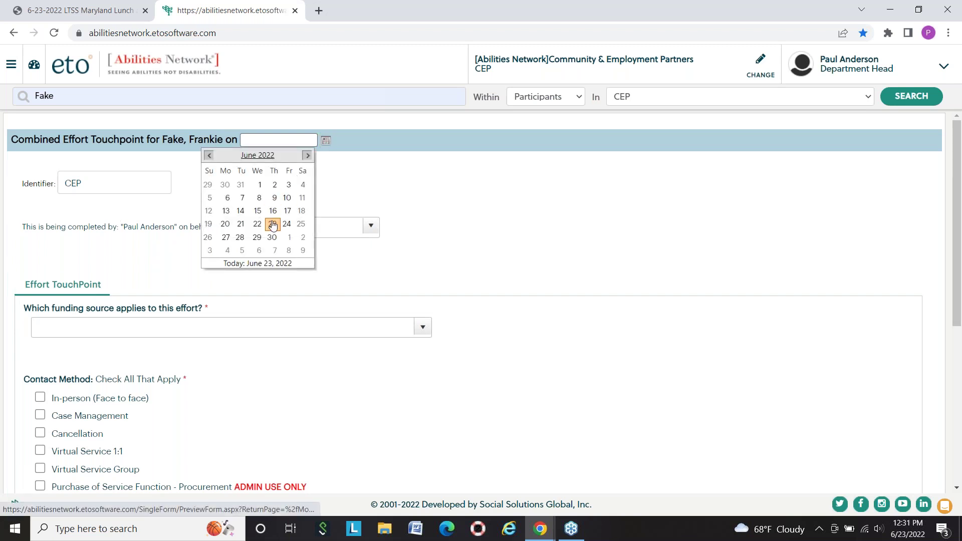
{"action": "left_click", "coordinate": [273, 224]}
- Set the funding source that applies to this effort to Discovery
{"action": "scroll", "coordinate": [444, 226], "scroll_direction": "down", "scroll_amount": 3}
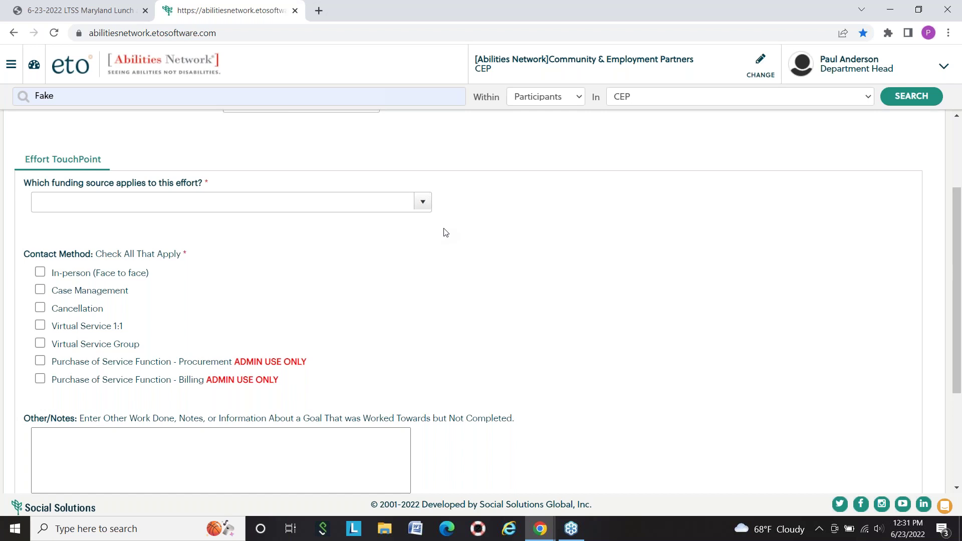
{"action": "left_click", "coordinate": [428, 205]}
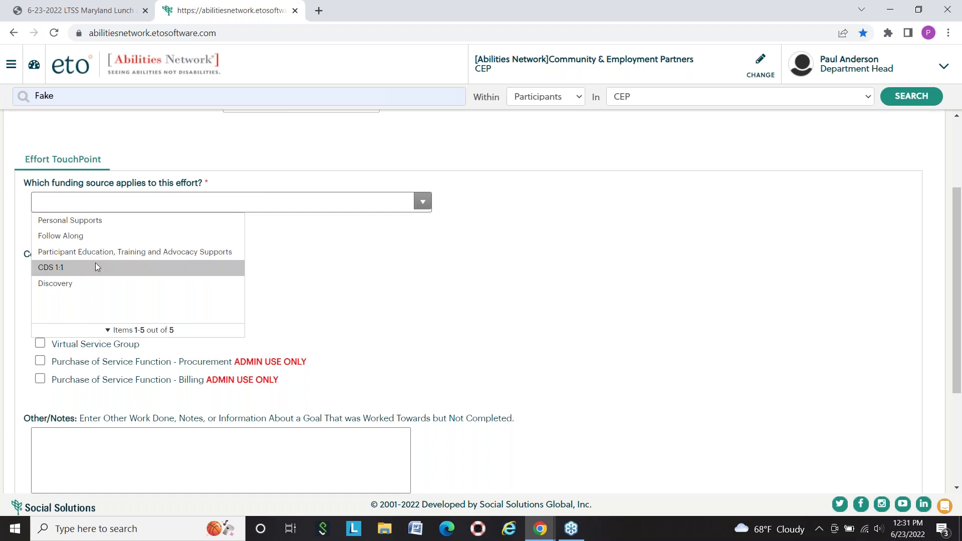
{"action": "left_click", "coordinate": [60, 284]}
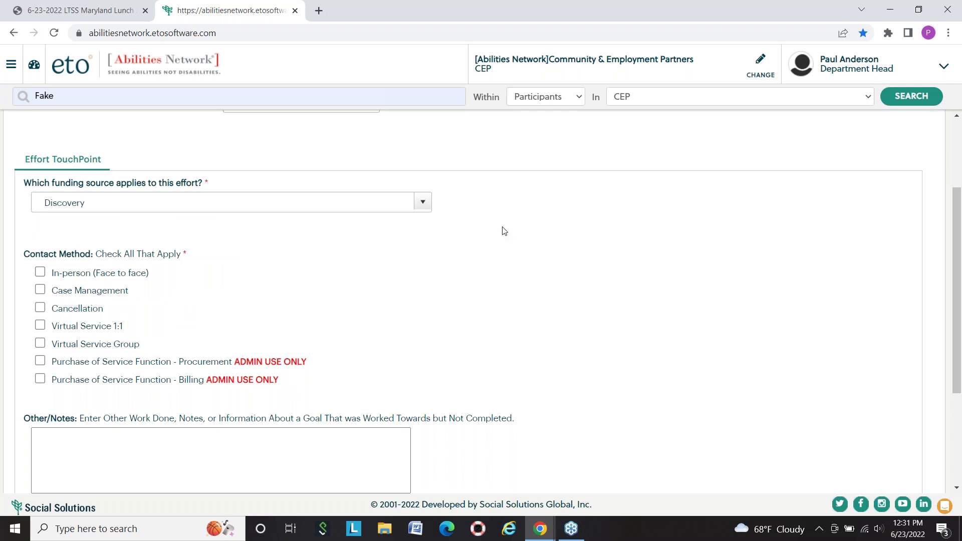
{"action": "left_click", "coordinate": [423, 204]}
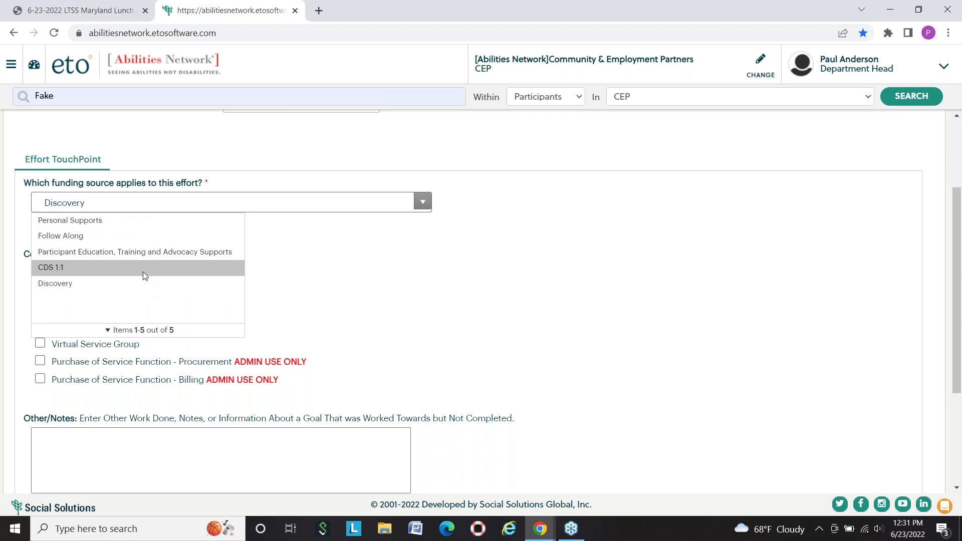
{"action": "left_click", "coordinate": [85, 284]}
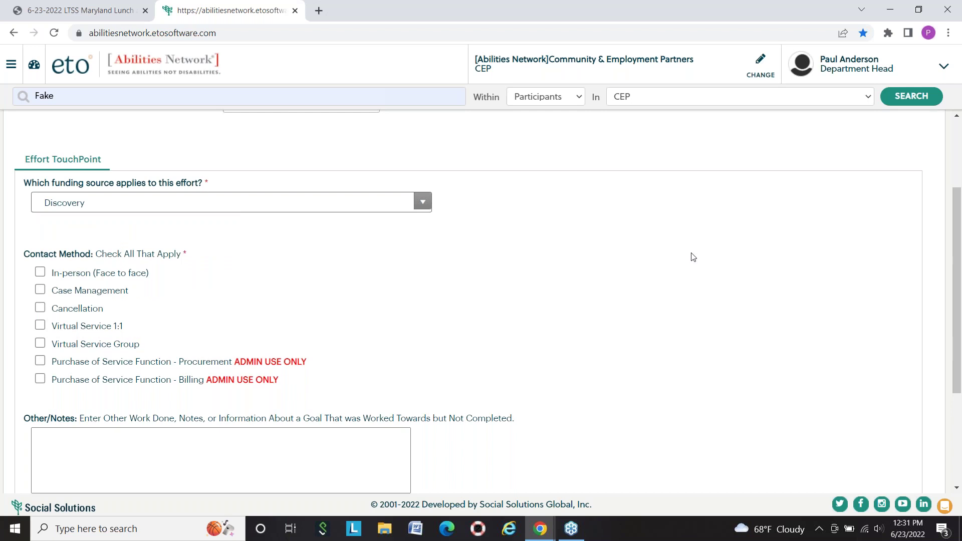
{"action": "scroll", "coordinate": [813, 324], "scroll_direction": "up", "scroll_amount": 2}
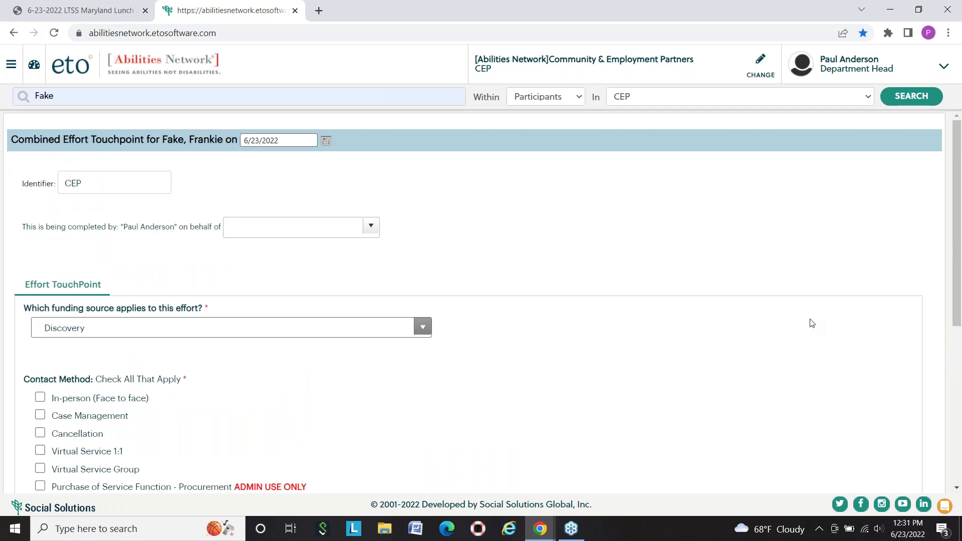
{"action": "left_click", "coordinate": [425, 328]}
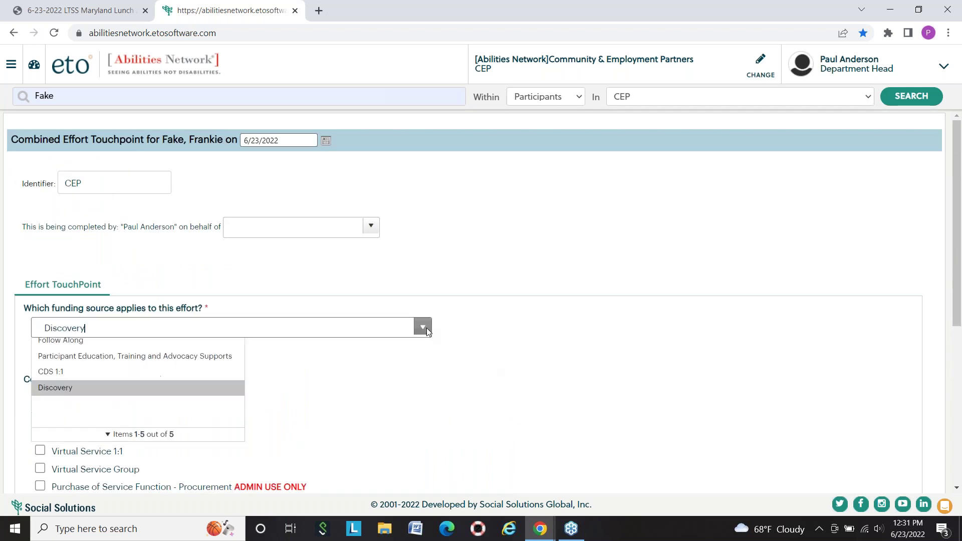
{"action": "left_click", "coordinate": [427, 328]}
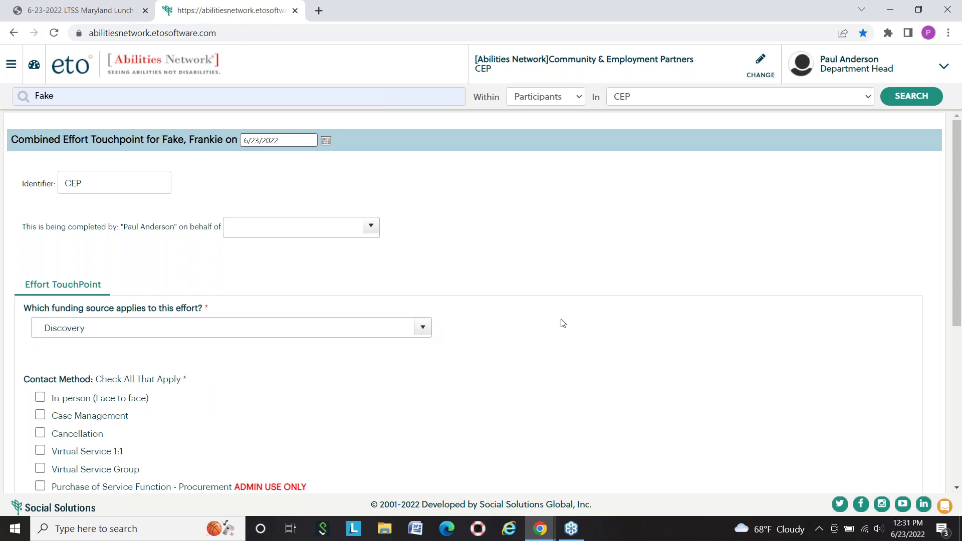
- Try Cancellation as a contact method, then leave only In-person (Face to face) selected
{"action": "scroll", "coordinate": [563, 323], "scroll_direction": "down", "scroll_amount": 2}
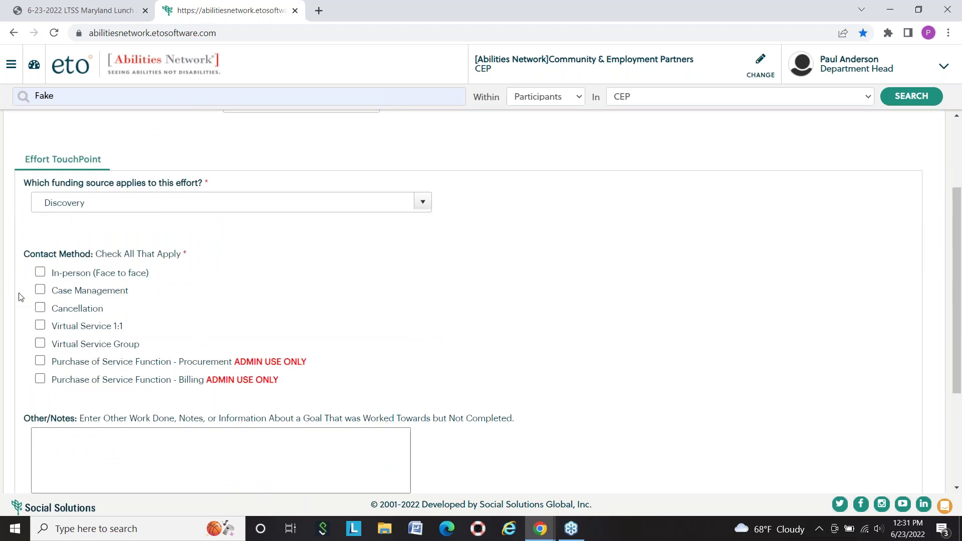
{"action": "triple_click", "coordinate": [160, 252]}
{"action": "left_click", "coordinate": [251, 271]}
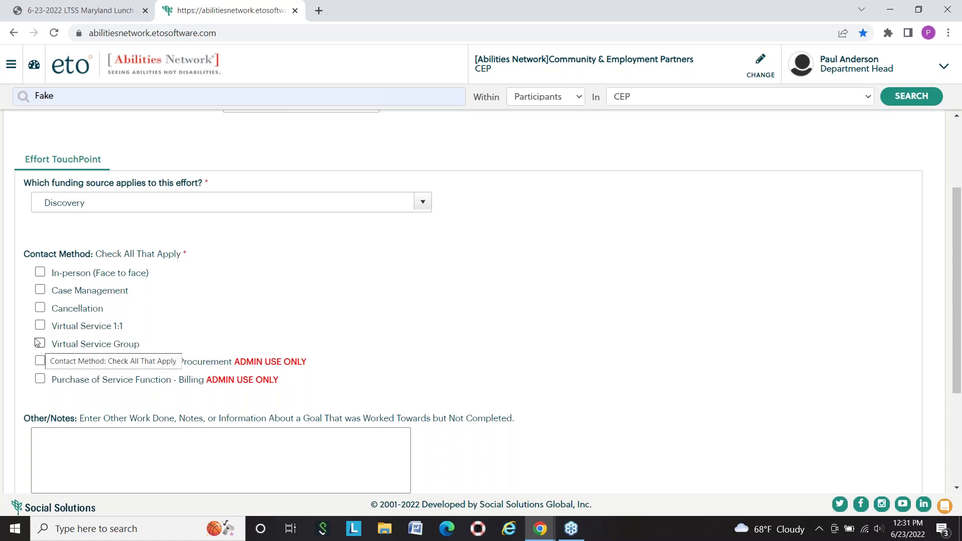
{"action": "left_click", "coordinate": [40, 308]}
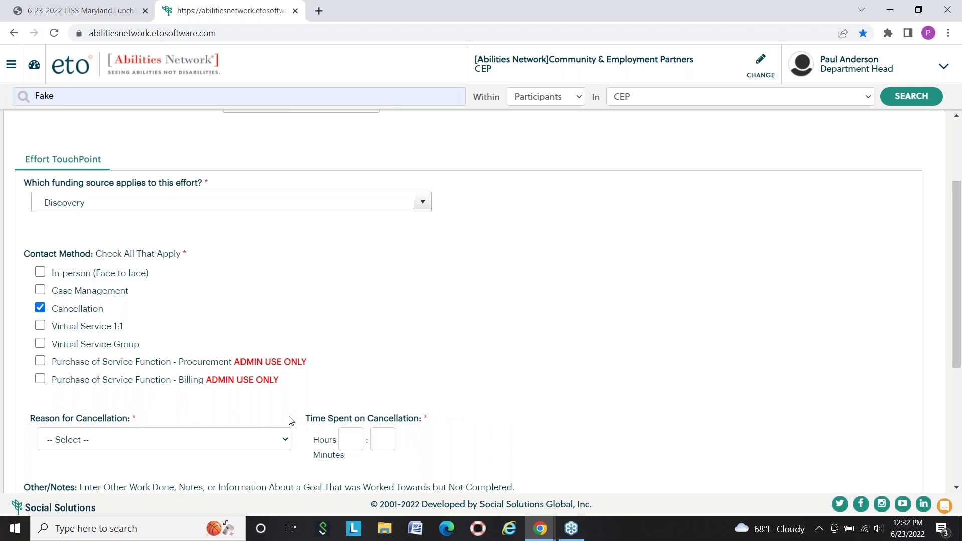
{"action": "left_click", "coordinate": [40, 272]}
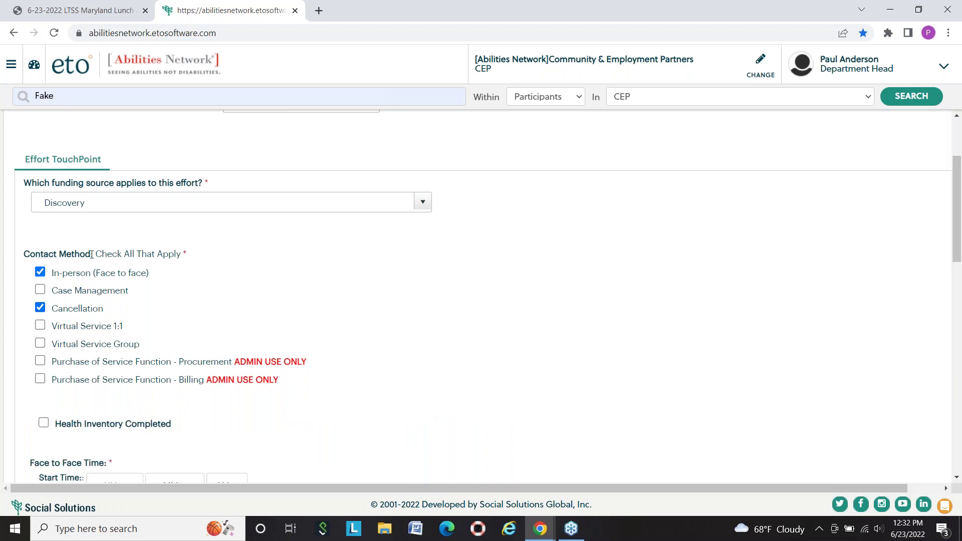
{"action": "scroll", "coordinate": [91, 254], "scroll_direction": "down", "scroll_amount": 2}
{"action": "left_click", "coordinate": [40, 183]}
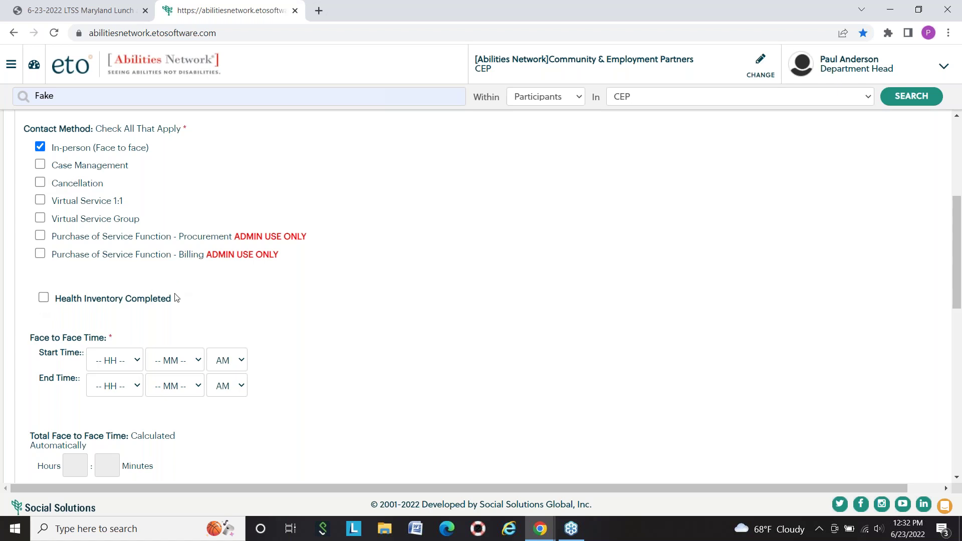
- Mark the health inventory as completed for this visit
{"action": "triple_click", "coordinate": [28, 305]}
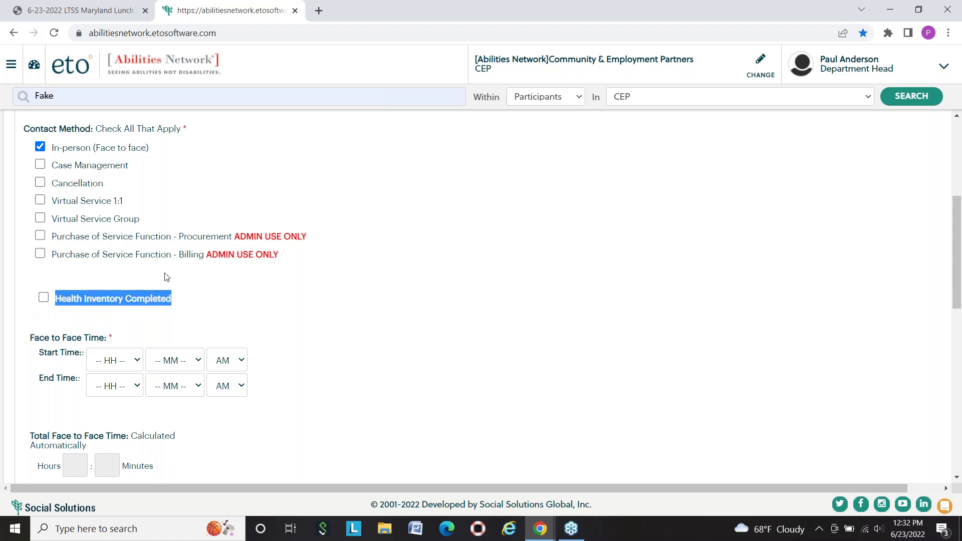
{"action": "left_click", "coordinate": [44, 298]}
{"action": "left_click", "coordinate": [245, 288]}
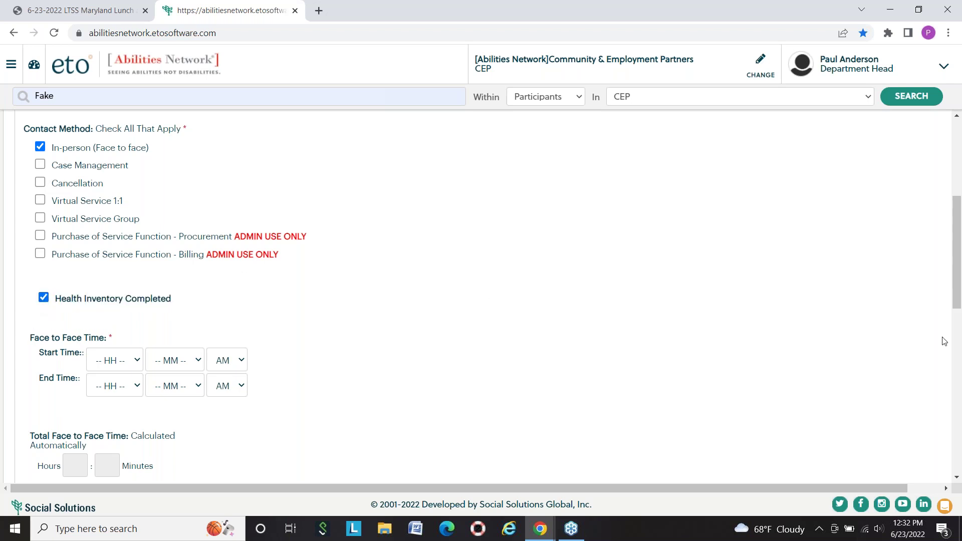
- Set the face-to-face start time to 09:02 AM and the end time to 10:13 AM
{"action": "scroll", "coordinate": [643, 379], "scroll_direction": "down", "scroll_amount": 4}
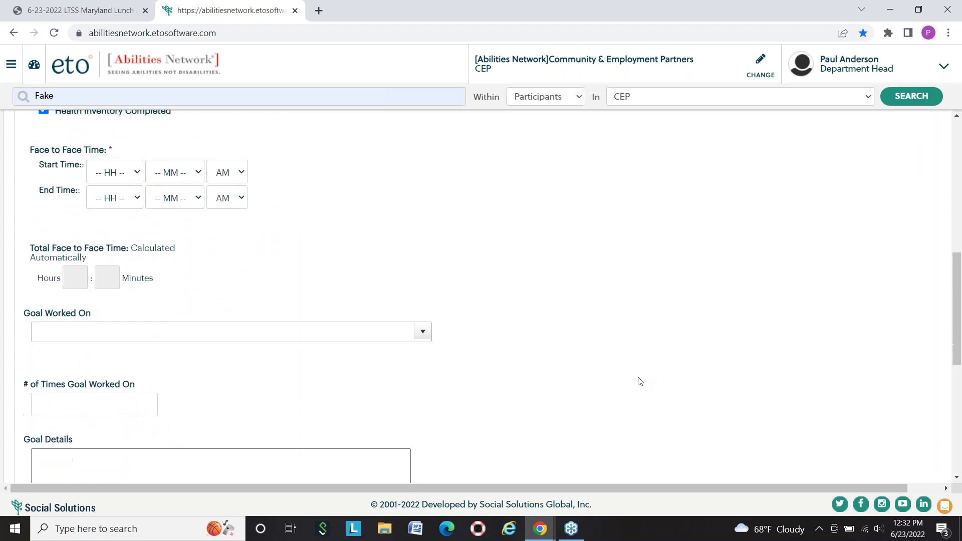
{"action": "left_click", "coordinate": [135, 172]}
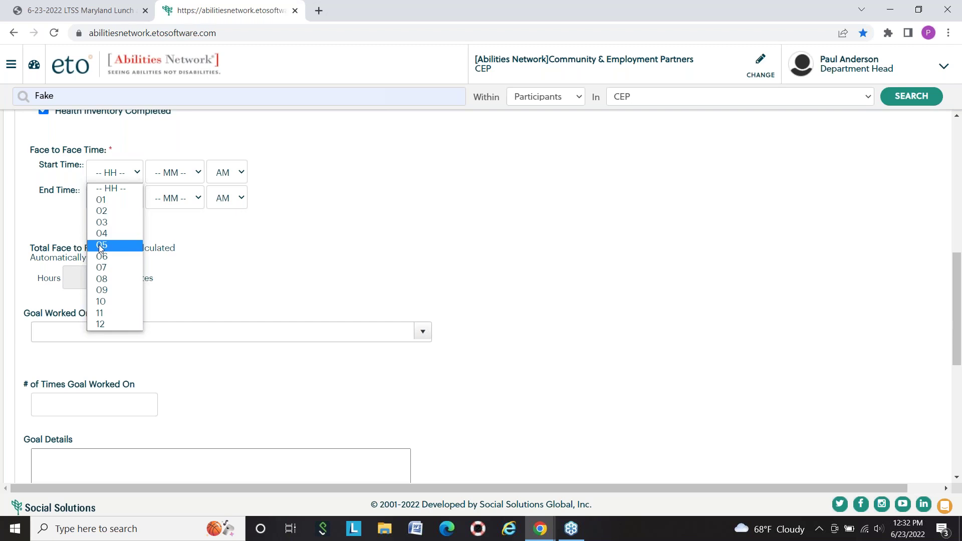
{"action": "left_click", "coordinate": [99, 288]}
{"action": "left_click", "coordinate": [168, 171]}
{"action": "left_click", "coordinate": [166, 229]}
{"action": "left_click", "coordinate": [122, 200]}
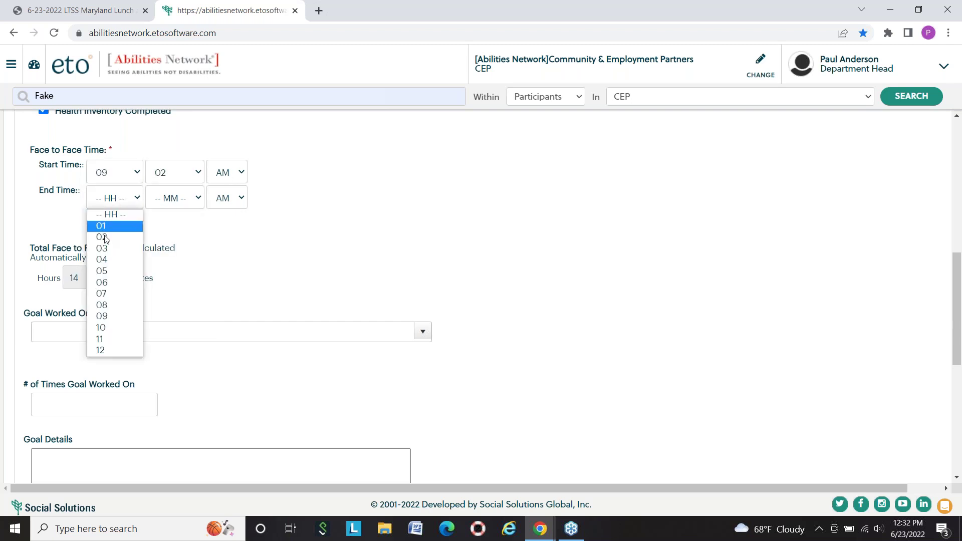
{"action": "left_click", "coordinate": [109, 329]}
{"action": "left_click", "coordinate": [182, 203]}
{"action": "left_click", "coordinate": [161, 375]}
{"action": "left_click", "coordinate": [234, 202]}
{"action": "left_click", "coordinate": [223, 214]}
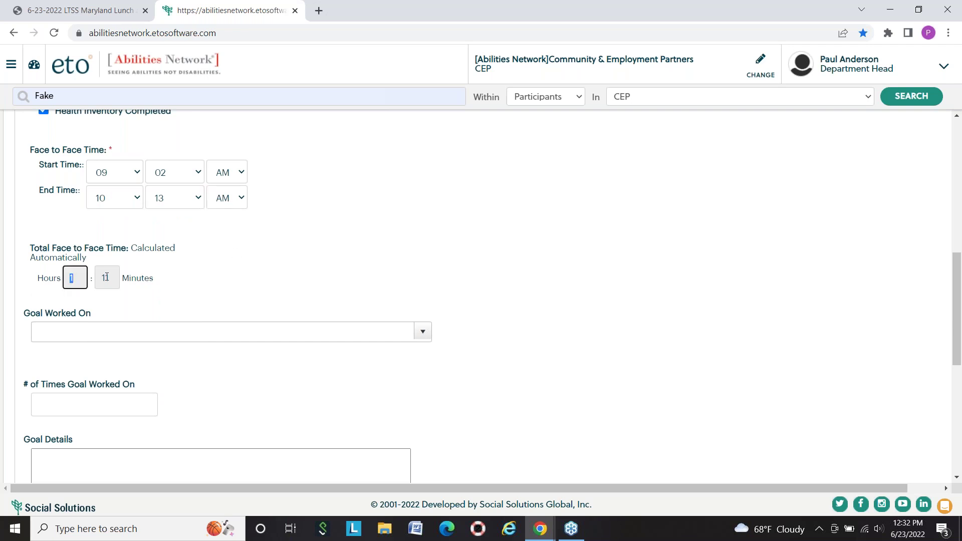
{"action": "left_click", "coordinate": [244, 200]}
{"action": "left_click", "coordinate": [224, 226]}
{"action": "left_click", "coordinate": [242, 204]}
{"action": "left_click", "coordinate": [224, 226]}
{"action": "left_click", "coordinate": [241, 200]}
{"action": "left_click", "coordinate": [221, 215]}
{"action": "left_click", "coordinate": [333, 201]}
- Set the goal worked on to "1_Discovery_I will complete Milestone 1 of Discovery."
{"action": "scroll", "coordinate": [493, 306], "scroll_direction": "down", "scroll_amount": 2}
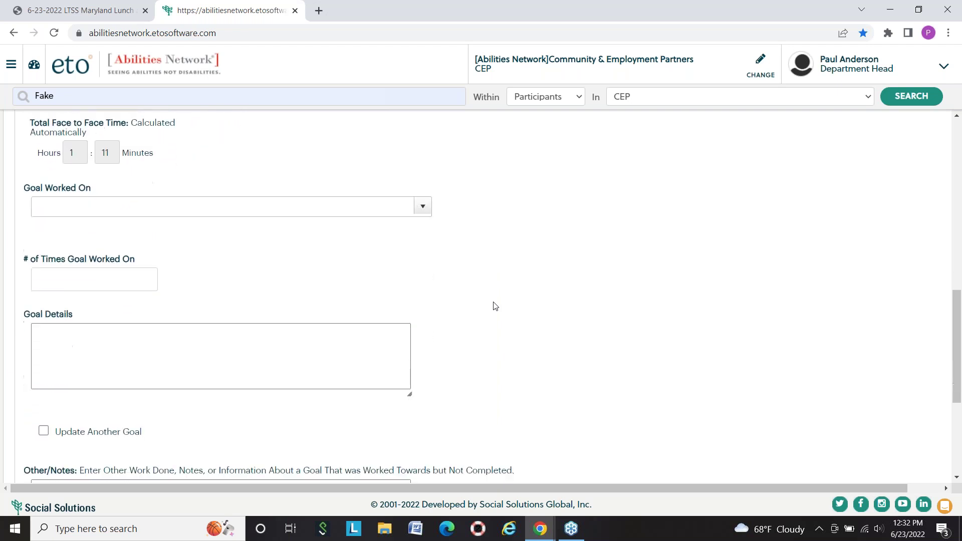
{"action": "scroll", "coordinate": [495, 290], "scroll_direction": "down", "scroll_amount": 1}
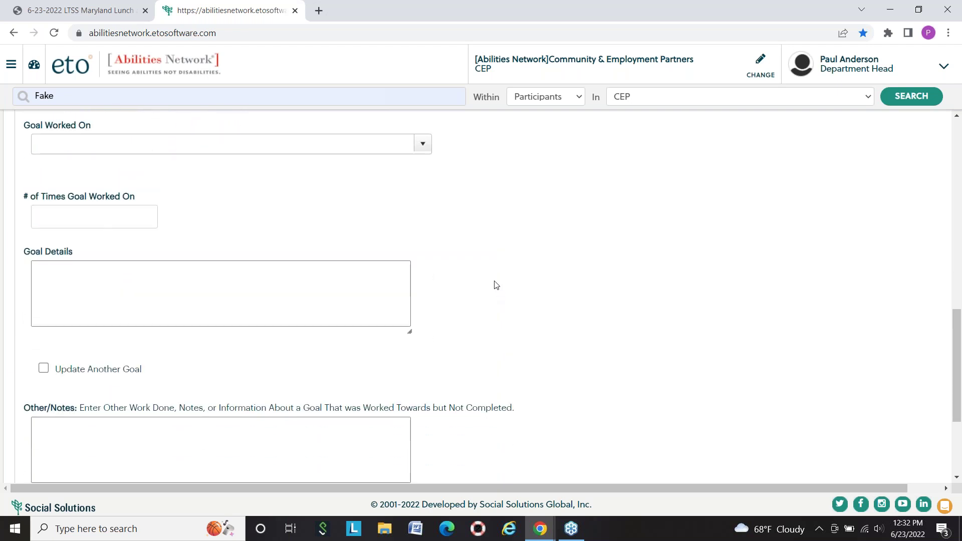
{"action": "left_click", "coordinate": [423, 145]}
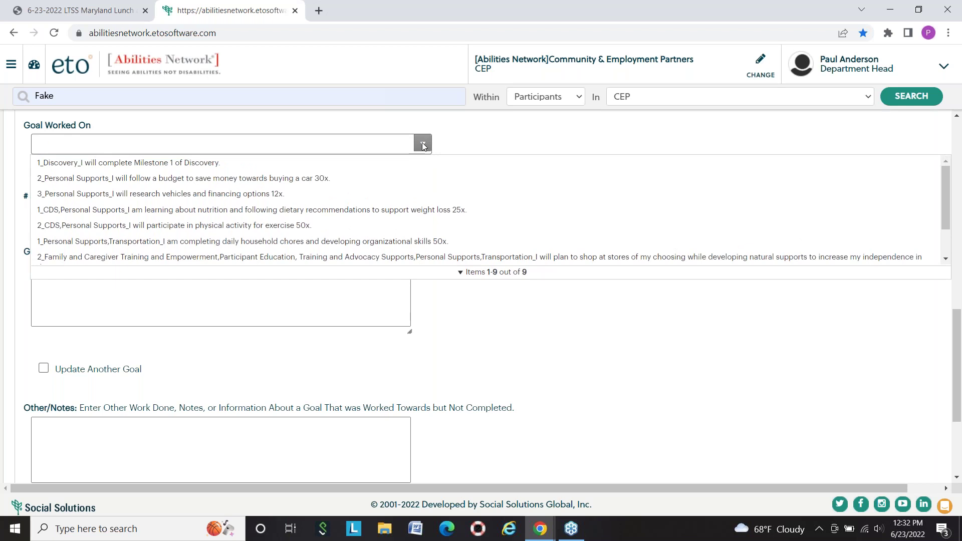
{"action": "left_click", "coordinate": [137, 163]}
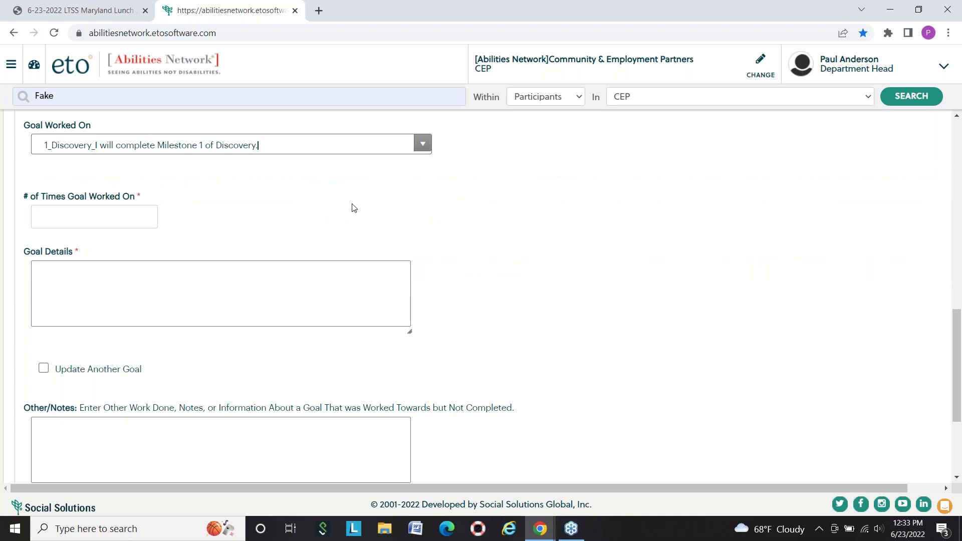
- Record 0 as the number of times the Discovery goal was worked on and enter "adfadsf" as the goal details
{"action": "scroll", "coordinate": [368, 225], "scroll_direction": "up", "scroll_amount": 1}
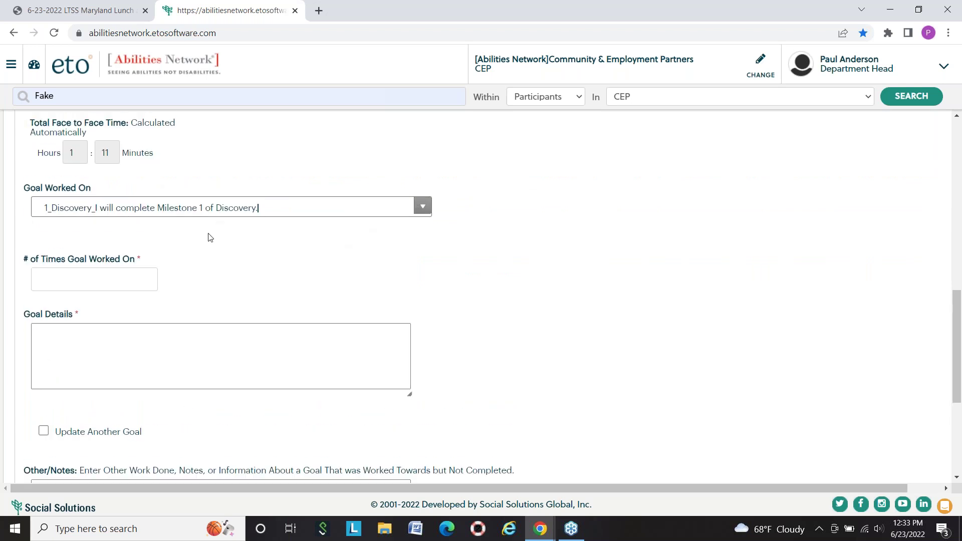
{"action": "left_click", "coordinate": [107, 286]}
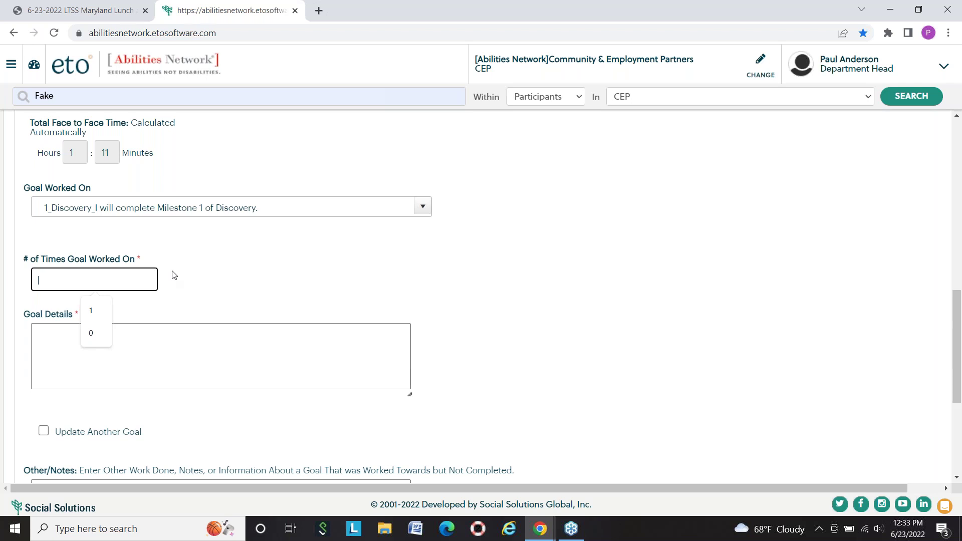
{"action": "type", "text": "0"}
{"action": "left_click", "coordinate": [140, 366]}
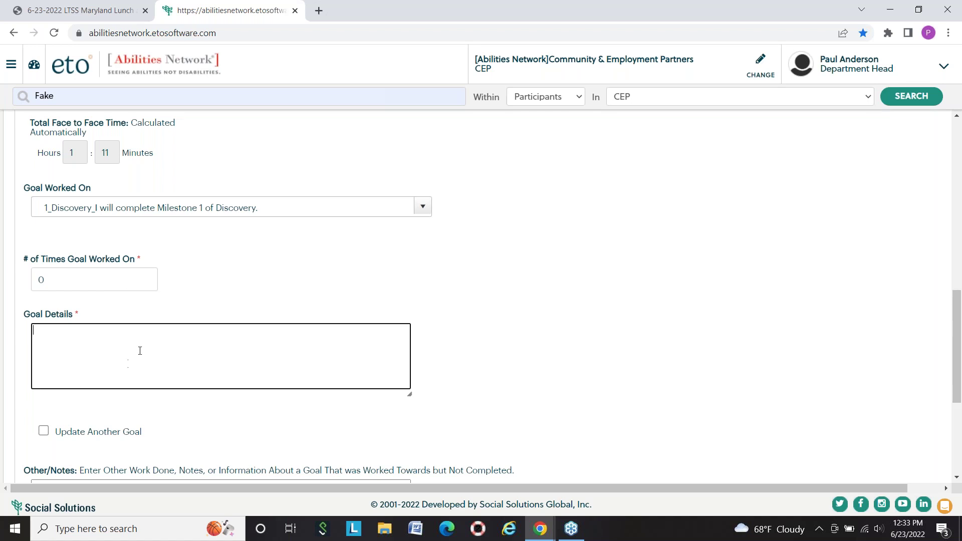
{"action": "type", "text": "asdfasdf"}
- Enable updating another goal and view the available additional goals without choosing one
{"action": "scroll", "coordinate": [165, 337], "scroll_direction": "down", "scroll_amount": 5}
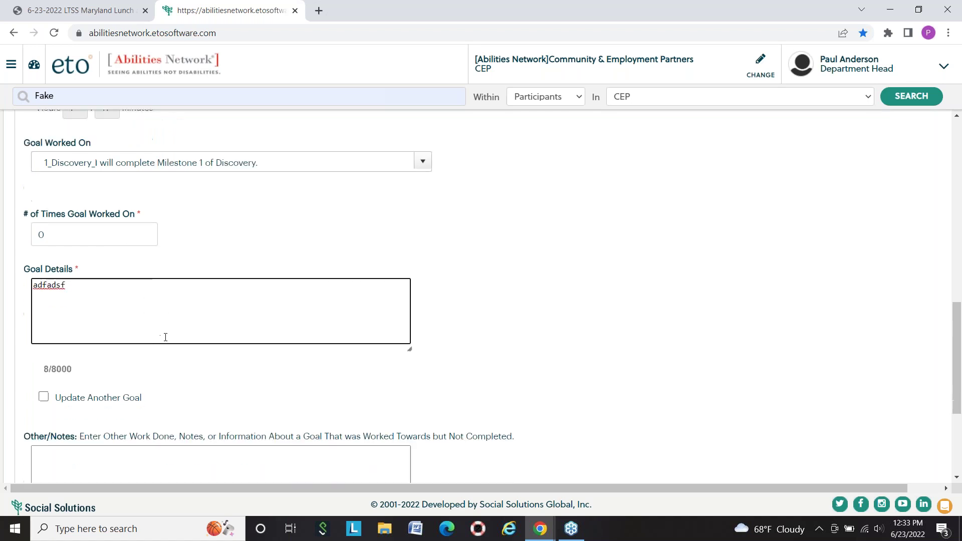
{"action": "left_click", "coordinate": [44, 202]}
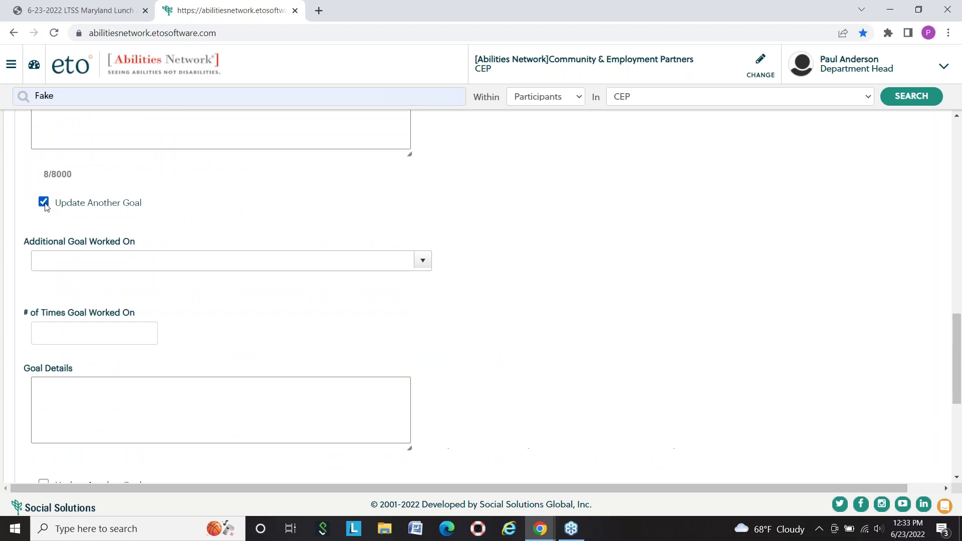
{"action": "left_click", "coordinate": [423, 261]}
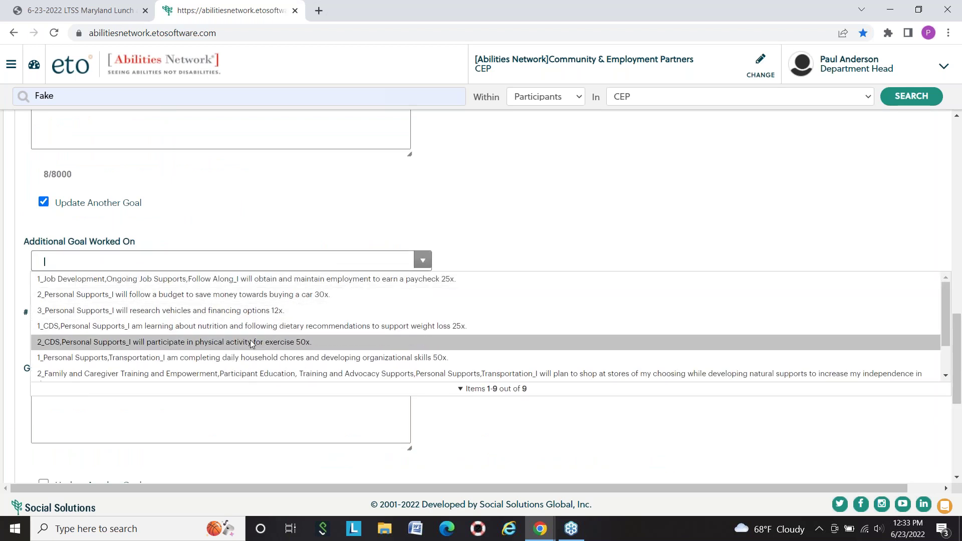
{"action": "left_click", "coordinate": [541, 209]}
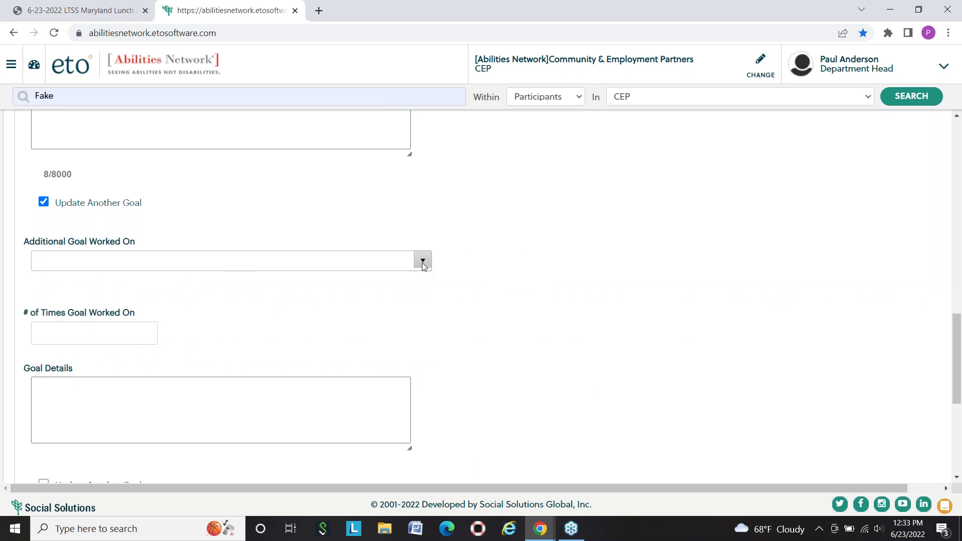
{"action": "scroll", "coordinate": [420, 265], "scroll_direction": "up", "scroll_amount": 12}
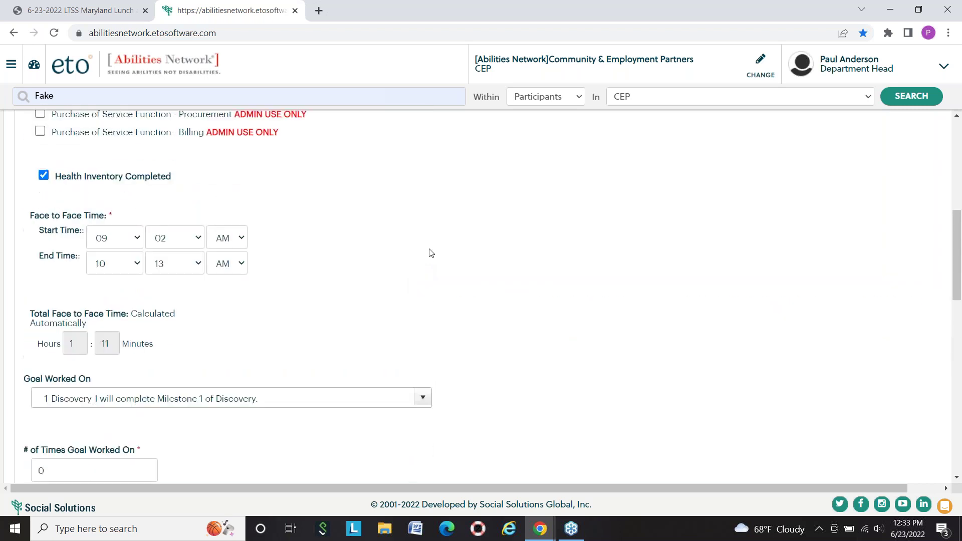
- Review the Combined Effort form from the funding source and contact method through the face-to-face times, goals, notes and signed declaration
{"action": "scroll", "coordinate": [434, 245], "scroll_direction": "up", "scroll_amount": 4}
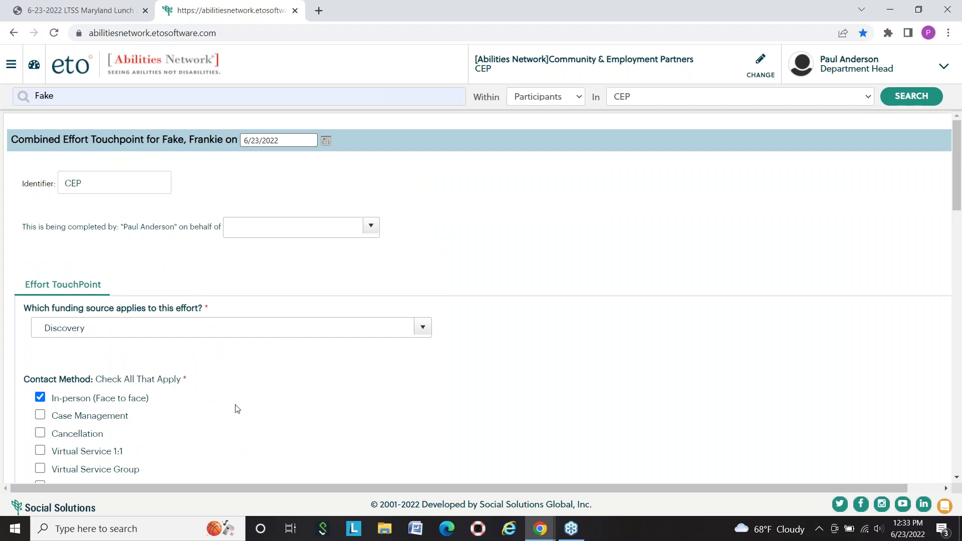
{"action": "scroll", "coordinate": [246, 398], "scroll_direction": "down", "scroll_amount": 4}
{"action": "scroll", "coordinate": [275, 371], "scroll_direction": "down", "scroll_amount": 3}
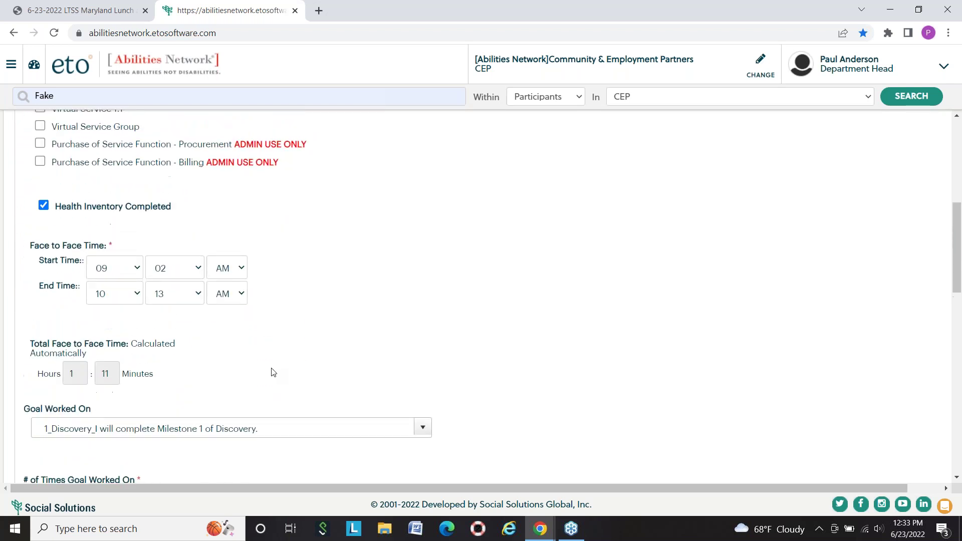
{"action": "scroll", "coordinate": [273, 372], "scroll_direction": "up", "scroll_amount": 3}
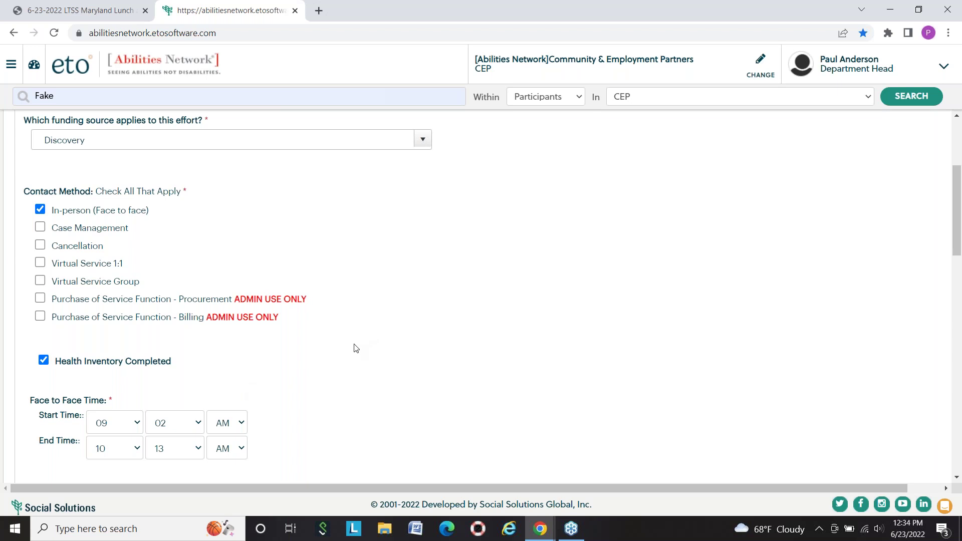
{"action": "scroll", "coordinate": [355, 348], "scroll_direction": "down", "scroll_amount": 3}
{"action": "scroll", "coordinate": [355, 348], "scroll_direction": "up", "scroll_amount": 1}
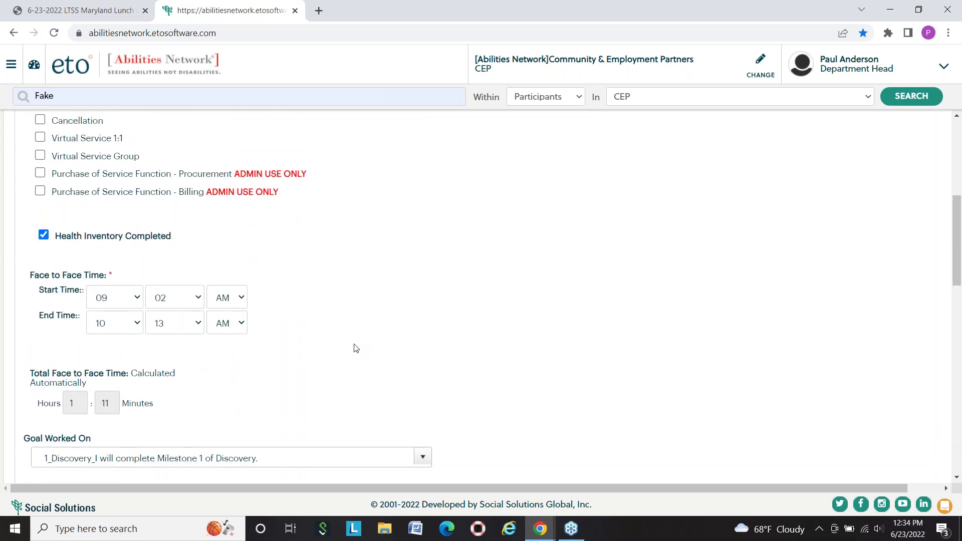
{"action": "scroll", "coordinate": [355, 348], "scroll_direction": "down", "scroll_amount": 1}
{"action": "scroll", "coordinate": [355, 346], "scroll_direction": "down", "scroll_amount": 3}
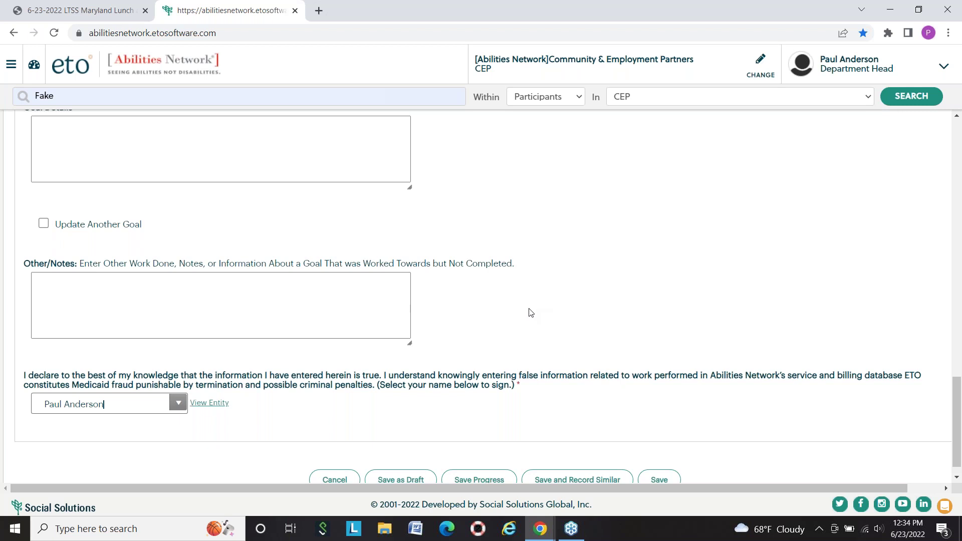
{"action": "scroll", "coordinate": [530, 309], "scroll_direction": "up", "scroll_amount": 1}
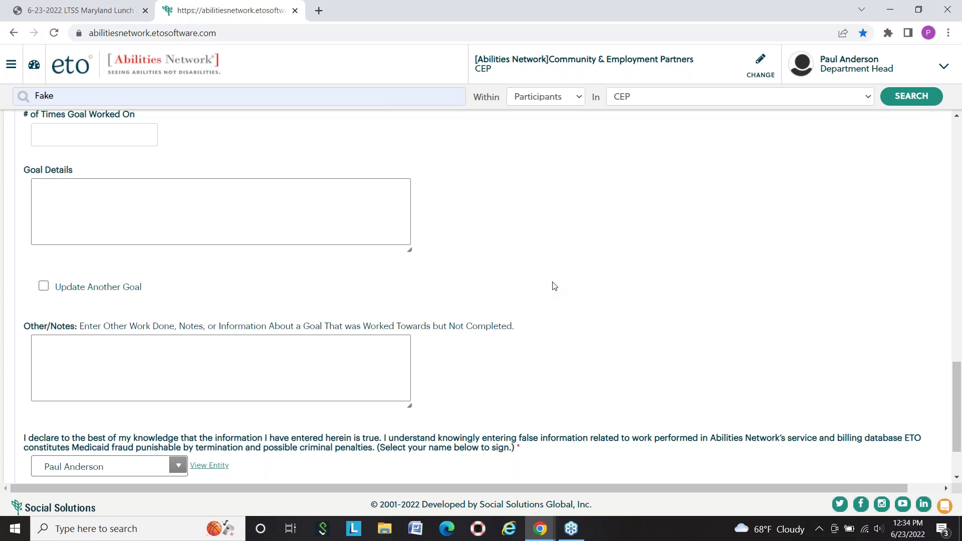
{"action": "scroll", "coordinate": [554, 286], "scroll_direction": "down", "scroll_amount": 1}
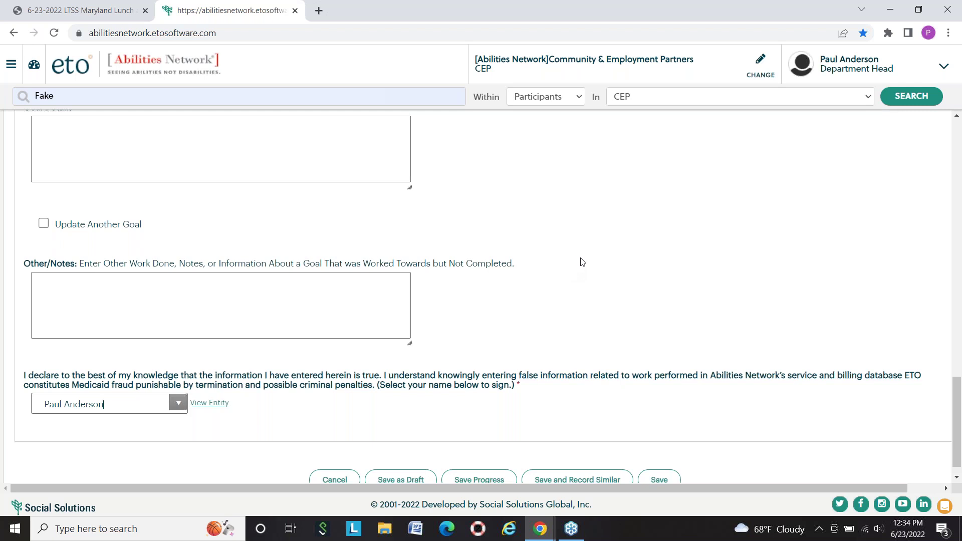
- Save the completed Combined Effort TouchPoint as a final submission and return to the participant's dashboard
{"action": "scroll", "coordinate": [712, 251], "scroll_direction": "down", "scroll_amount": 1}
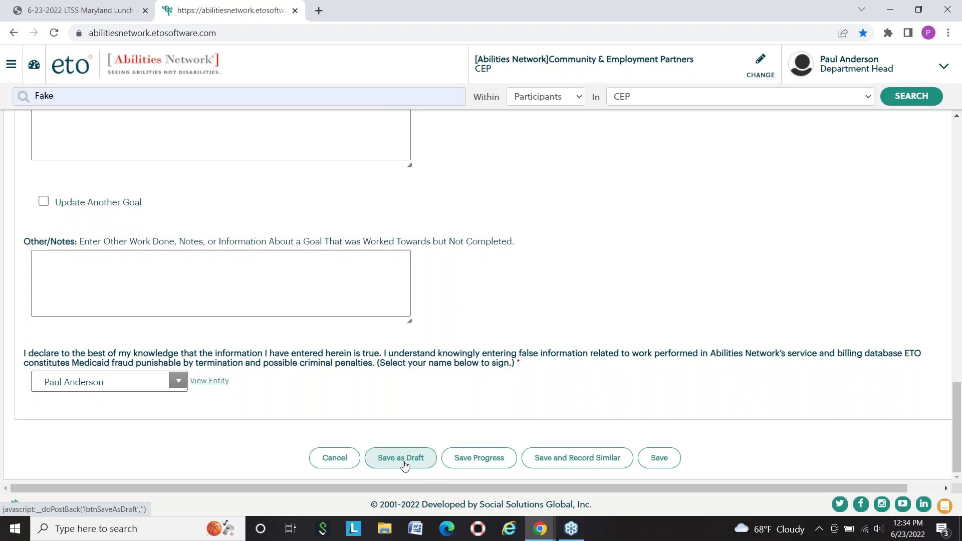
{"action": "left_click", "coordinate": [661, 456]}
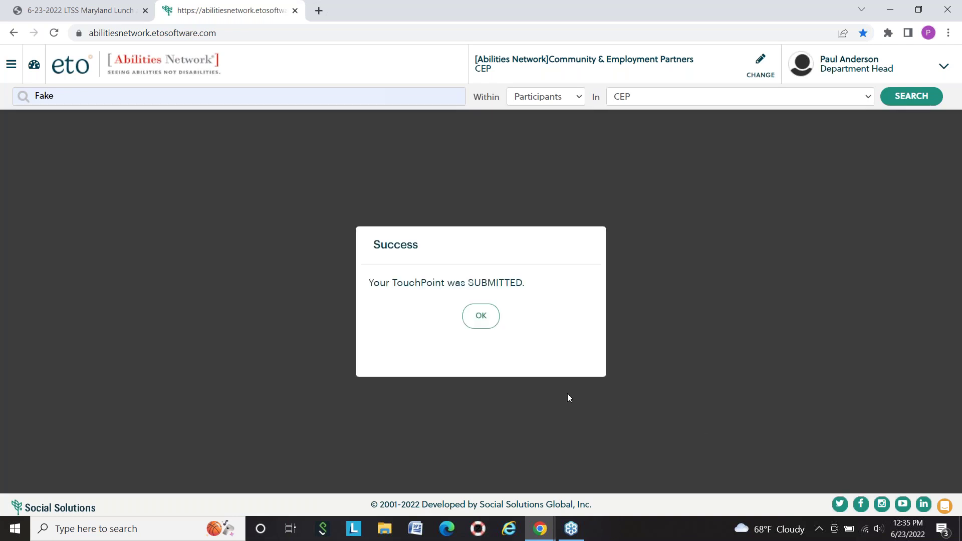
{"action": "left_click", "coordinate": [472, 318]}
{"action": "left_click", "coordinate": [482, 319]}
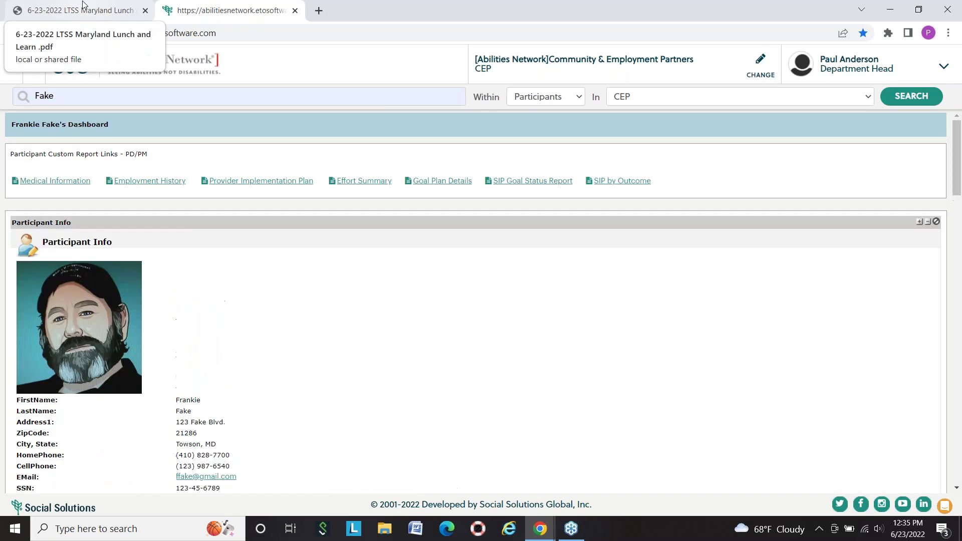
- Switch to the 6-23-2022 LTSS Maryland Lunch and Learn PDF presentation
{"action": "left_click", "coordinate": [83, 7]}
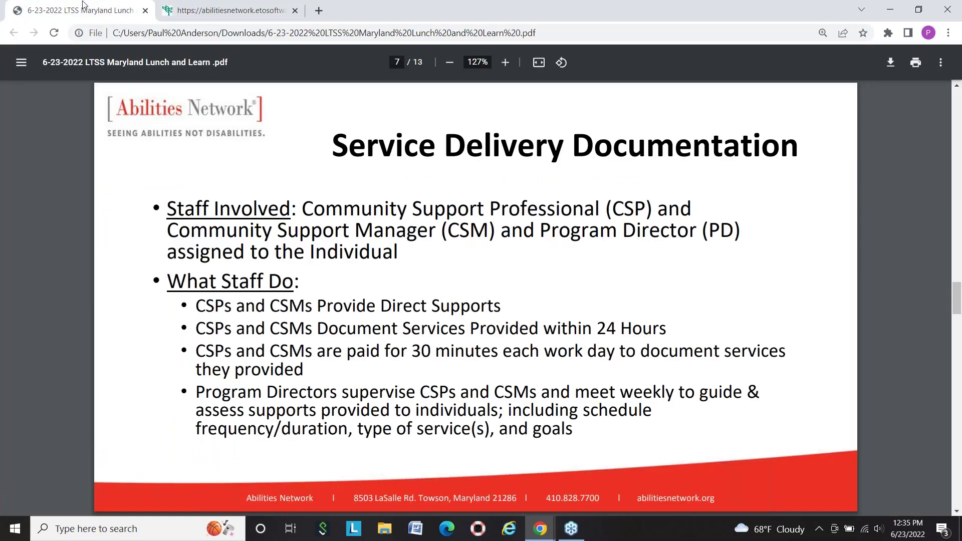